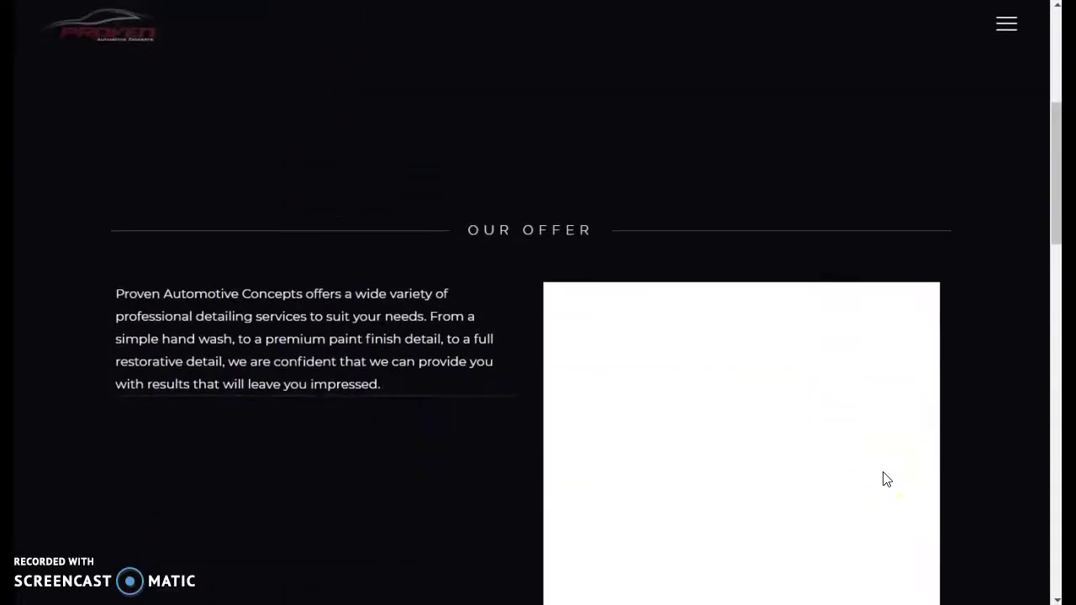
- Open On The Spot Auto Detailing, the top local listing for 'car detailing metairie'
{"action": "scroll", "coordinate": [883, 479], "scroll_direction": "down", "scroll_amount": 10}
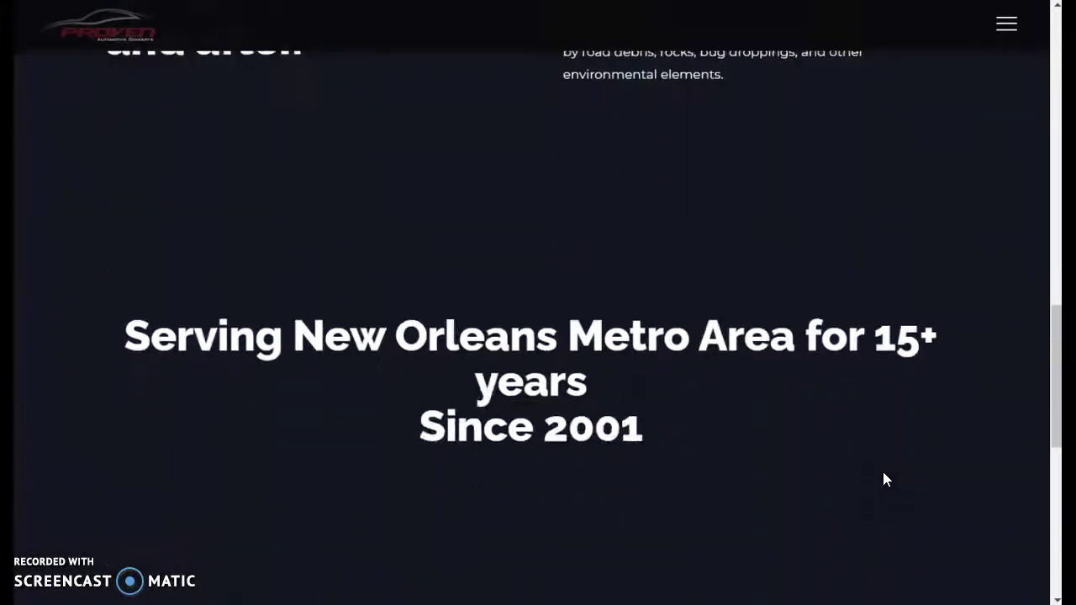
{"action": "scroll", "coordinate": [884, 479], "scroll_direction": "down", "scroll_amount": 5}
{"action": "scroll", "coordinate": [884, 477], "scroll_direction": "up", "scroll_amount": 6}
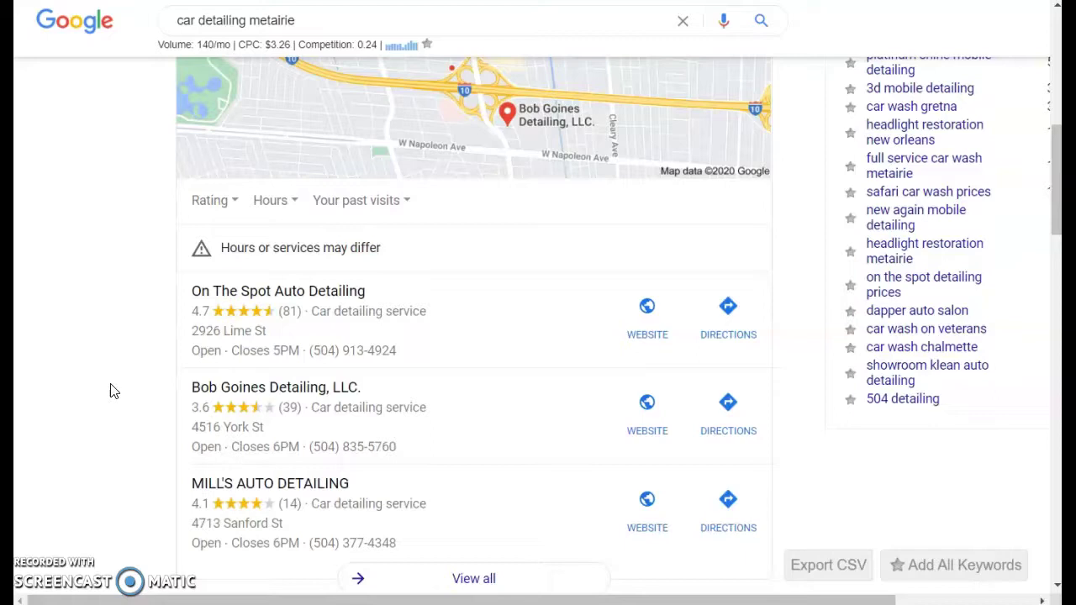
{"action": "left_click", "coordinate": [185, 307]}
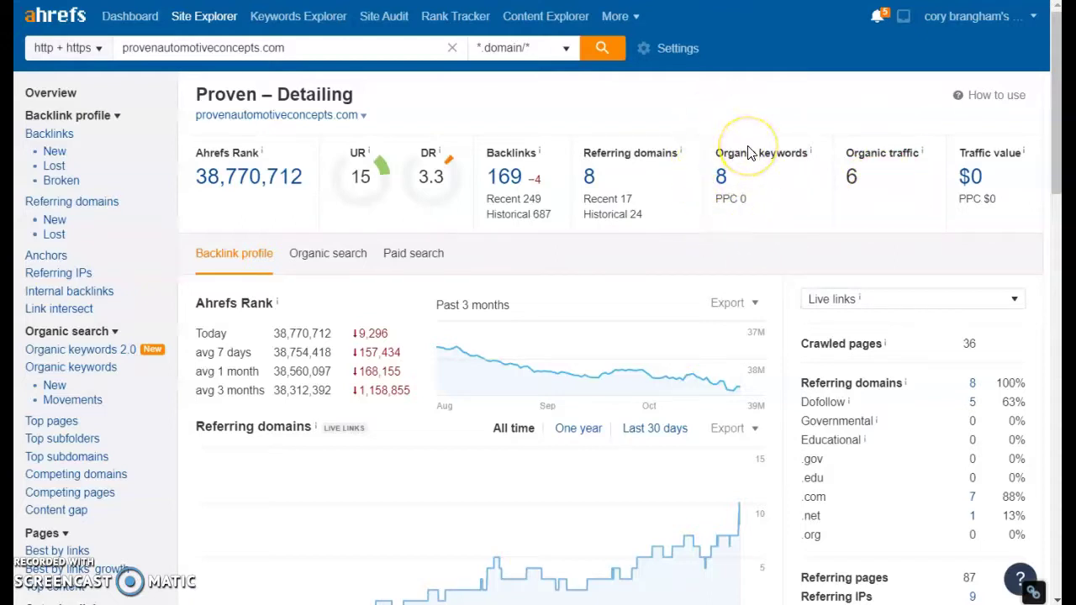
- Open the Organic keywords report (8 keywords) for provenautomotiveconcepts.com
{"action": "left_click", "coordinate": [720, 178]}
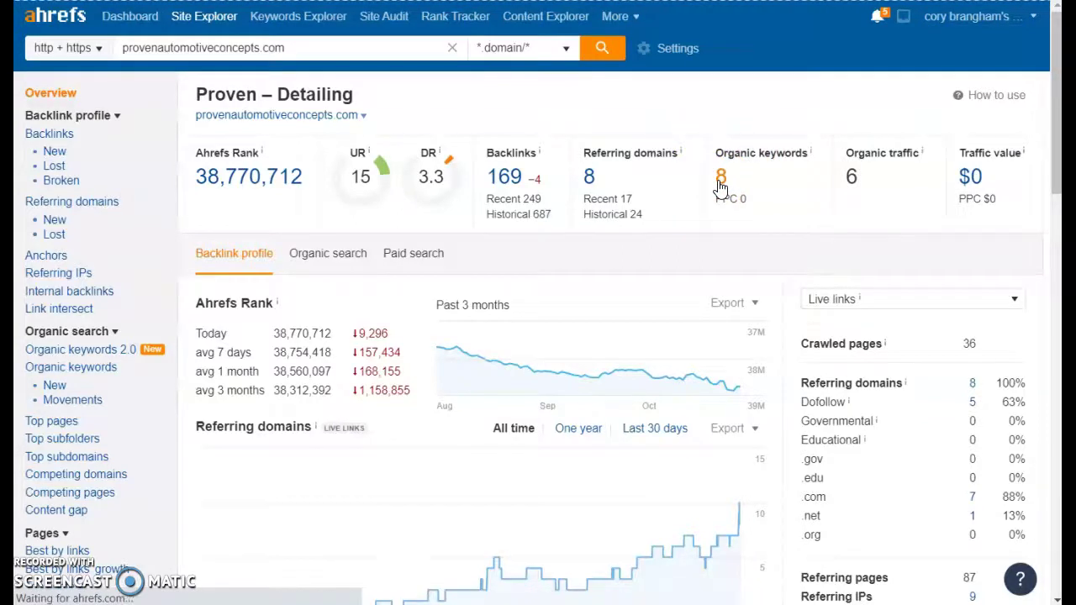
- Sort the client's keywords by Position, then switch to On The Spot's website
{"action": "left_click", "coordinate": [714, 248]}
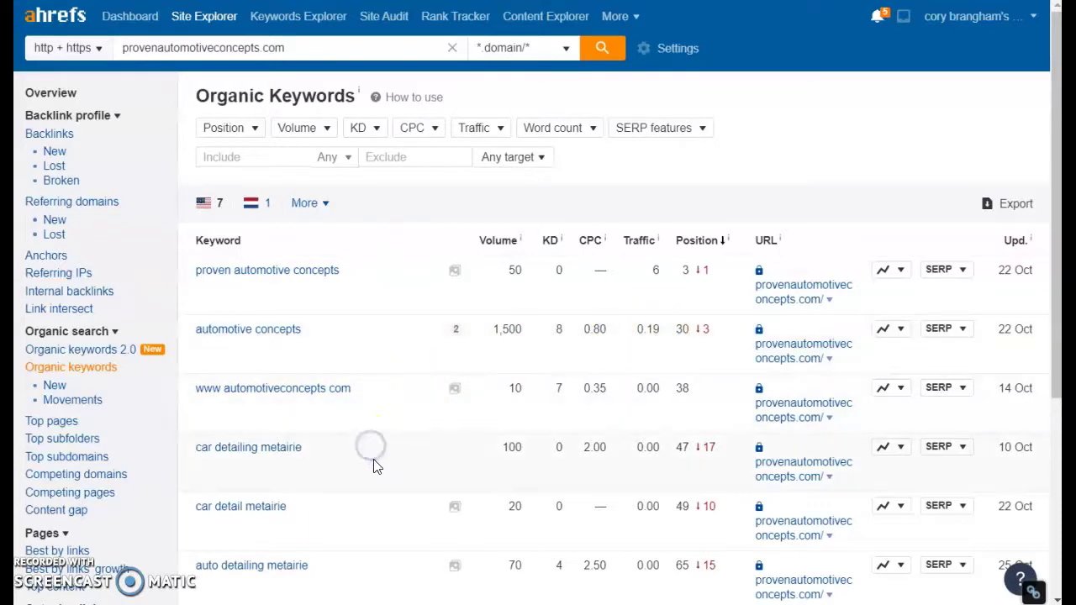
{"action": "scroll", "coordinate": [375, 463], "scroll_direction": "down", "scroll_amount": 3}
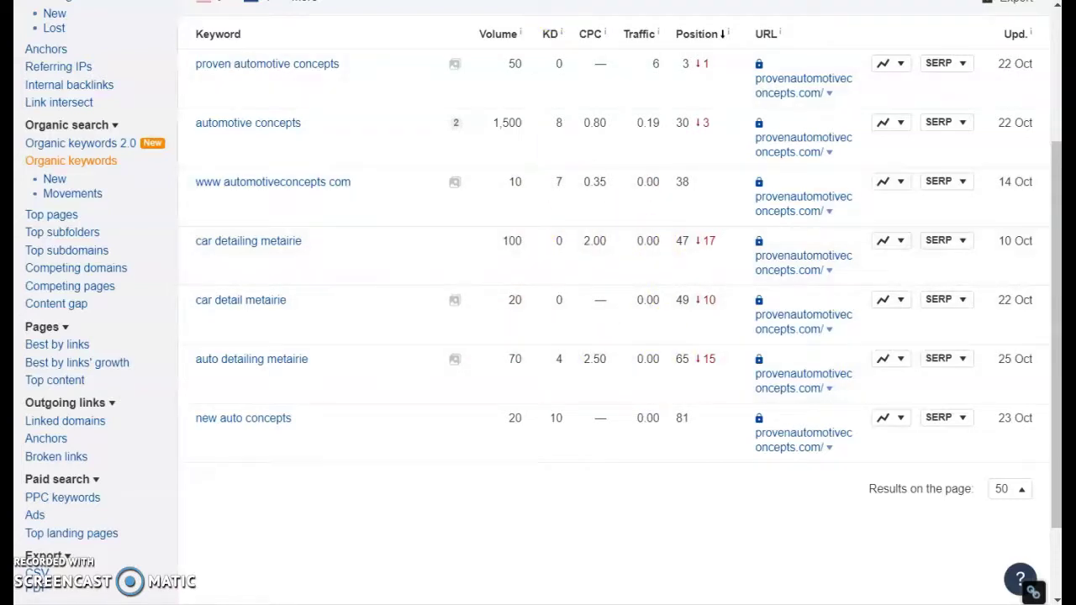
{"action": "key", "text": "ctrl+Tab"}
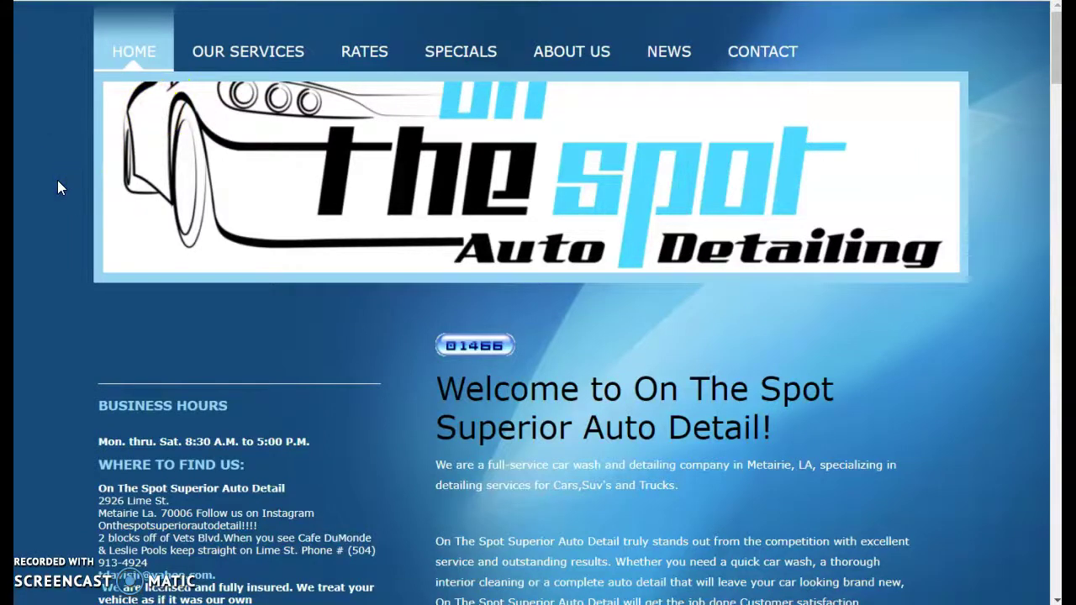
{"action": "scroll", "coordinate": [57, 180], "scroll_direction": "down", "scroll_amount": 1}
{"action": "scroll", "coordinate": [56, 317], "scroll_direction": "down", "scroll_amount": 6}
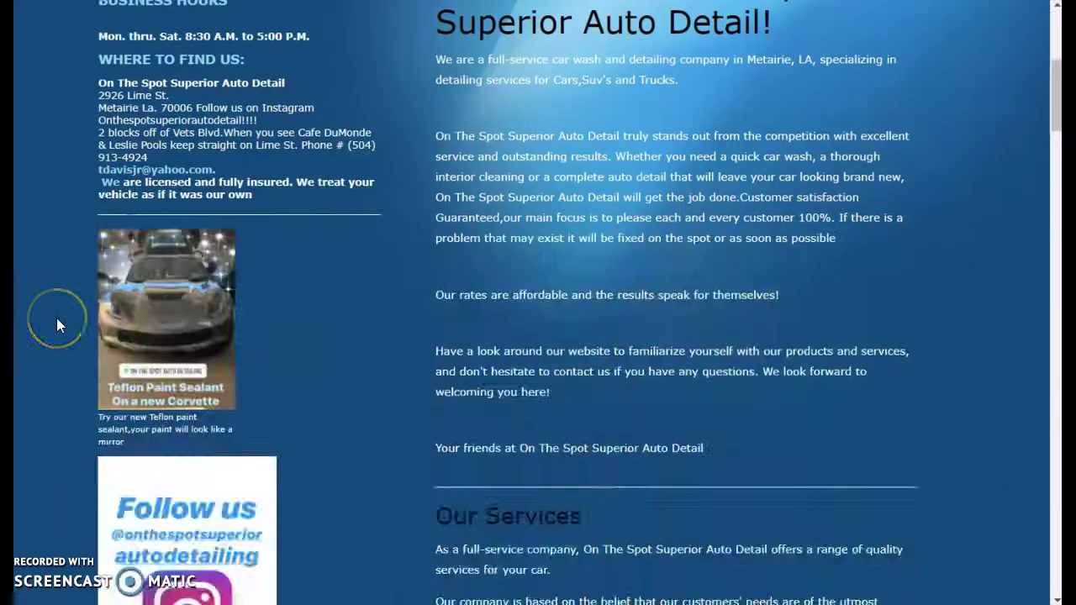
{"action": "scroll", "coordinate": [401, 377], "scroll_direction": "down", "scroll_amount": 4}
{"action": "scroll", "coordinate": [336, 407], "scroll_direction": "down", "scroll_amount": 15}
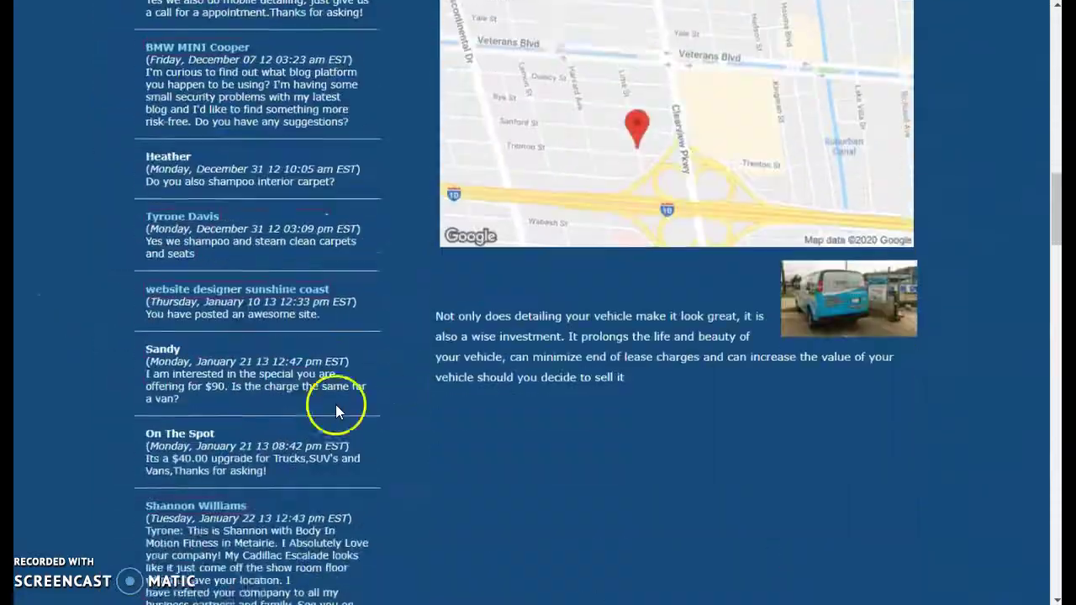
{"action": "scroll", "coordinate": [322, 411], "scroll_direction": "up", "scroll_amount": 9}
{"action": "scroll", "coordinate": [321, 404], "scroll_direction": "up", "scroll_amount": 12}
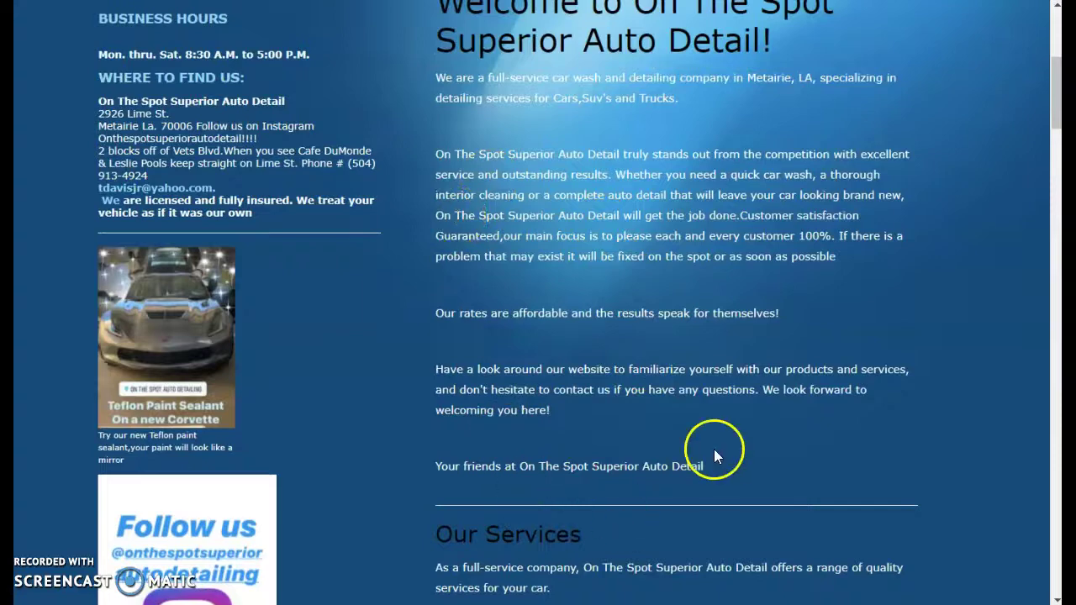
{"action": "scroll", "coordinate": [714, 449], "scroll_direction": "down", "scroll_amount": 2}
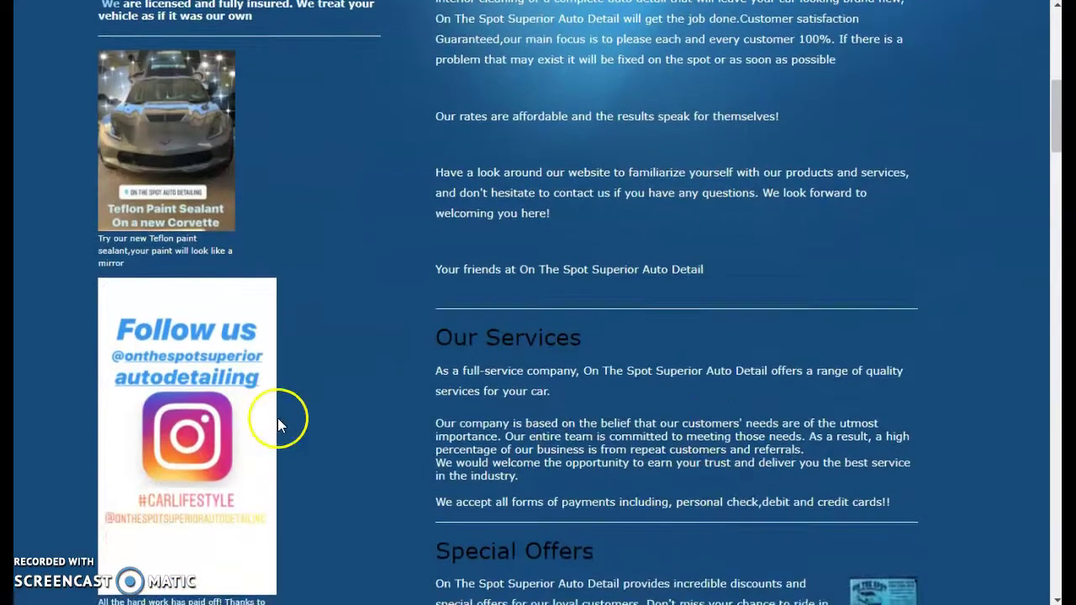
{"action": "scroll", "coordinate": [282, 417], "scroll_direction": "down", "scroll_amount": 10}
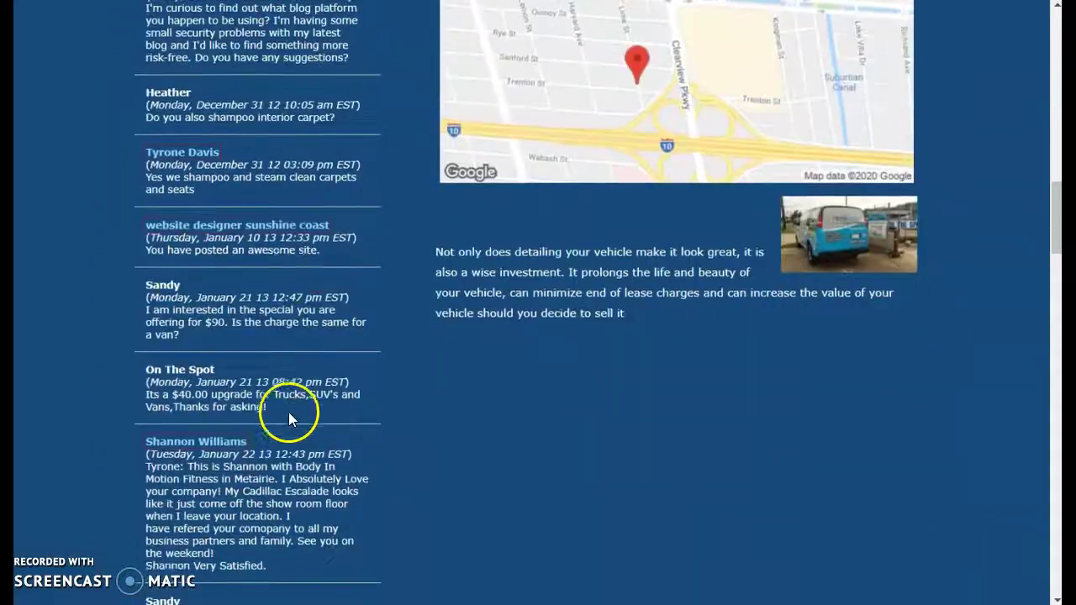
{"action": "scroll", "coordinate": [264, 432], "scroll_direction": "down", "scroll_amount": 6}
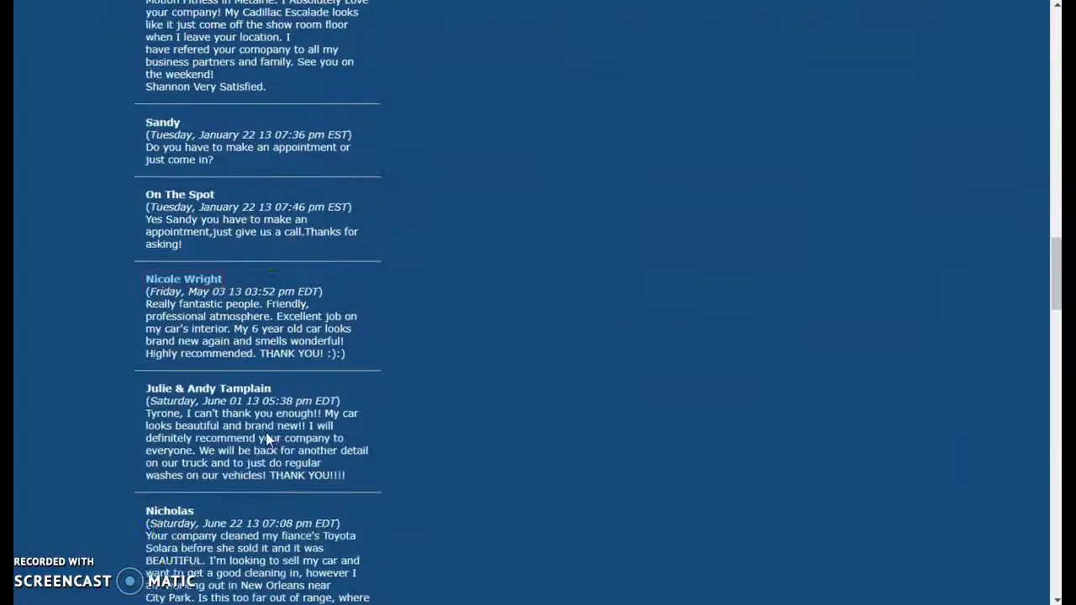
{"action": "scroll", "coordinate": [268, 439], "scroll_direction": "down", "scroll_amount": 17}
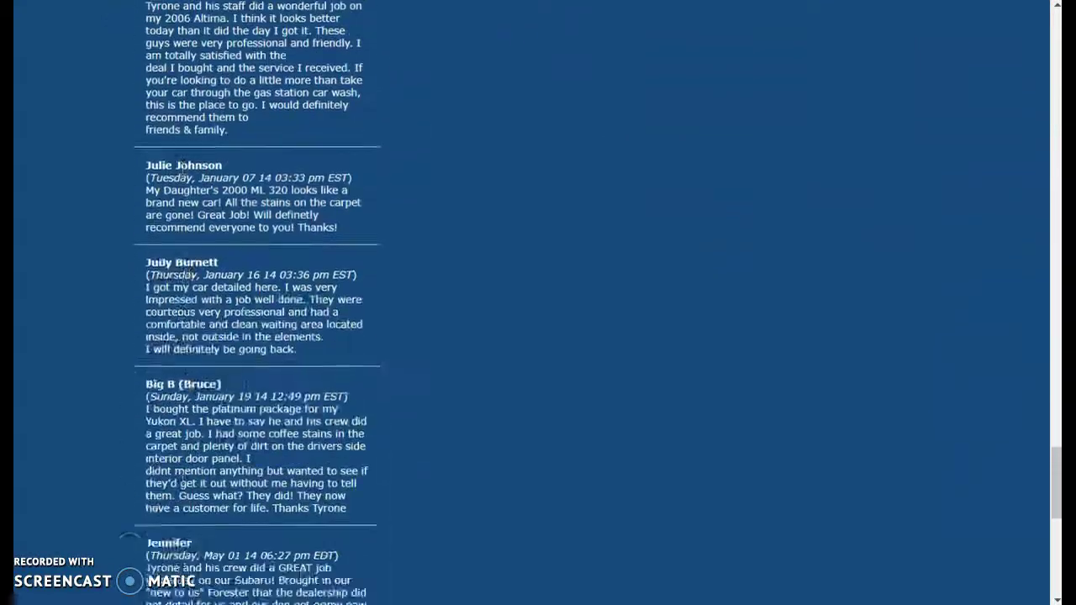
{"action": "scroll", "coordinate": [183, 476], "scroll_direction": "down", "scroll_amount": 7}
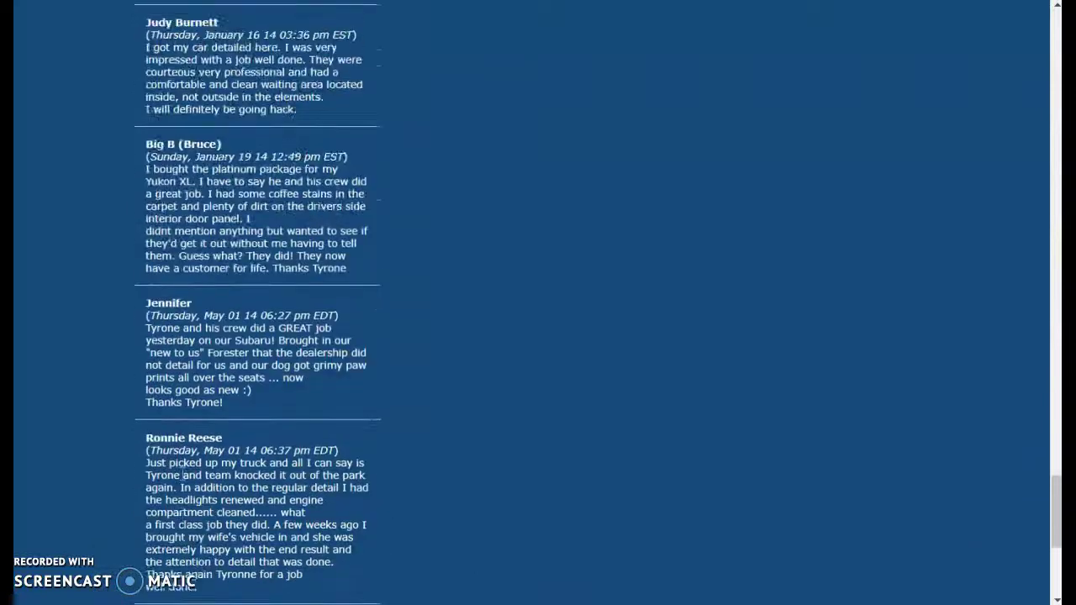
{"action": "scroll", "coordinate": [182, 475], "scroll_direction": "up", "scroll_amount": 18}
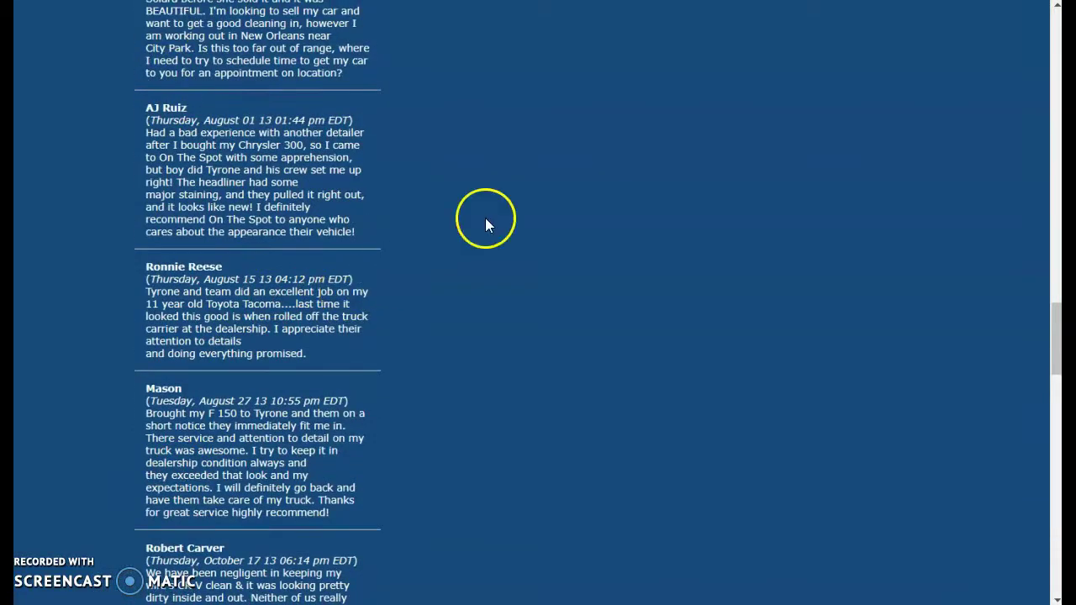
{"action": "scroll", "coordinate": [445, 174], "scroll_direction": "up", "scroll_amount": 15}
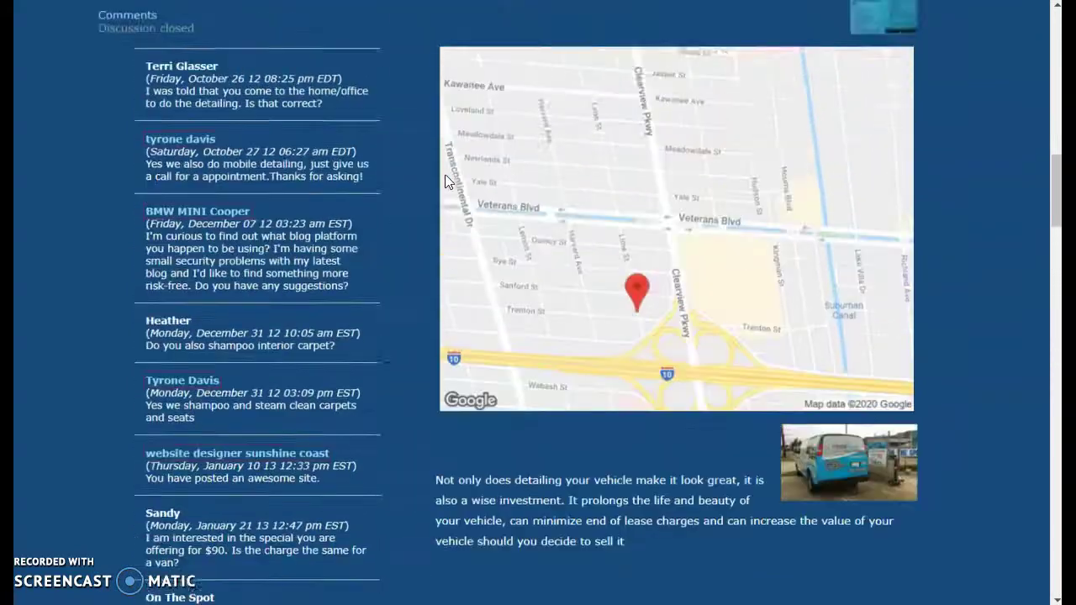
{"action": "scroll", "coordinate": [445, 174], "scroll_direction": "up", "scroll_amount": 3}
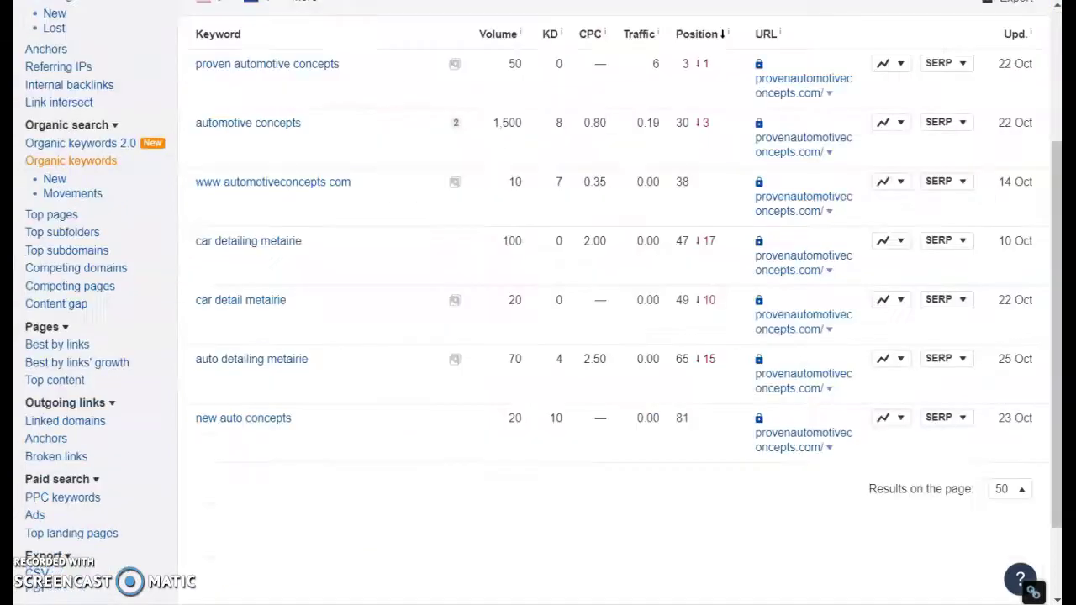
- Return to the Overview page in Ahrefs Site Explorer
{"action": "scroll", "coordinate": [226, 96], "scroll_direction": "up", "scroll_amount": 3}
{"action": "left_click", "coordinate": [76, 91]}
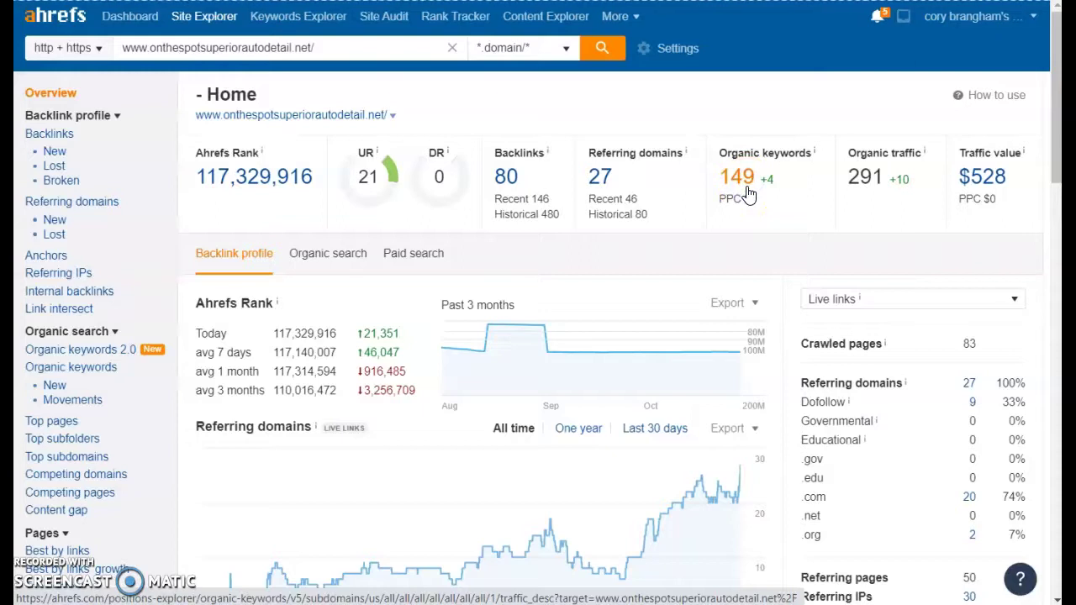
- Open the Organic keywords report (149 keywords) for onthespotsuperiorautodetail.net
{"action": "left_click", "coordinate": [749, 194]}
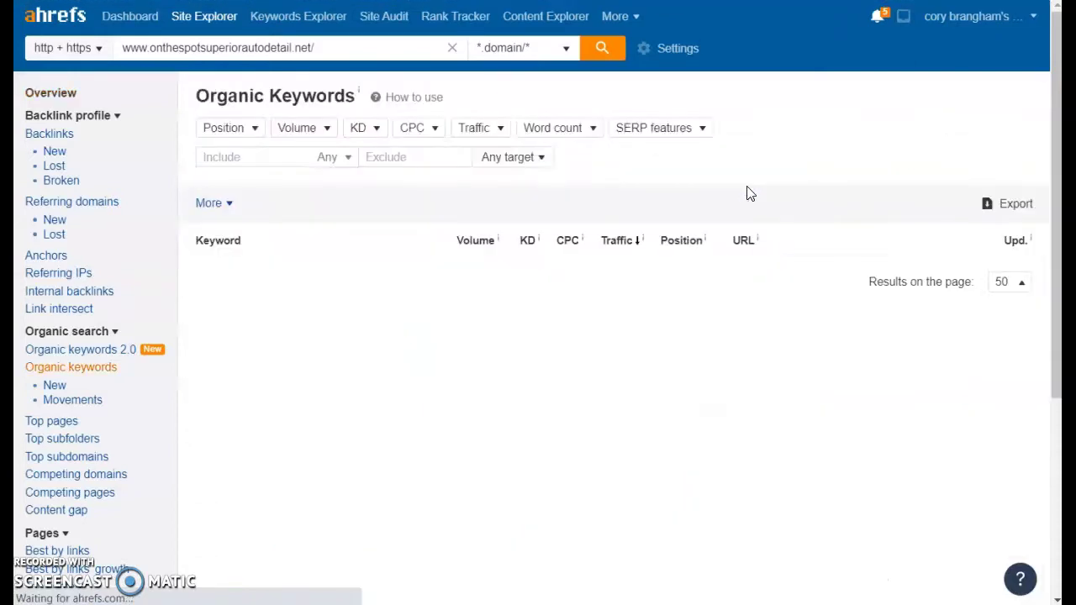
- Scroll through the competitor's keywords, where 'auto detailing metairie' and 'car detailing metairie' rank first
{"action": "scroll", "coordinate": [751, 194], "scroll_direction": "down", "scroll_amount": 1}
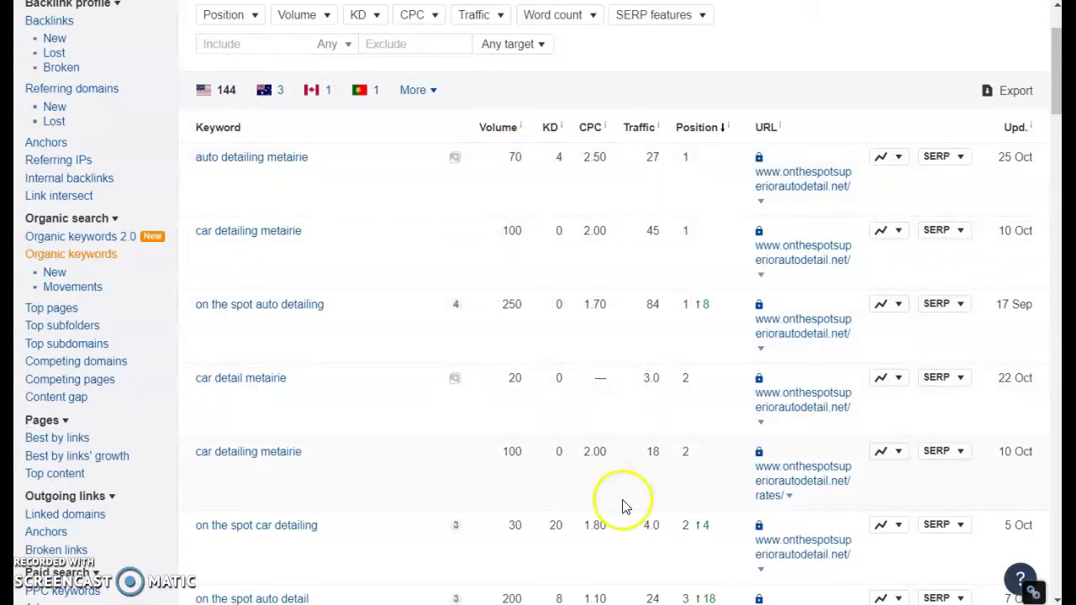
{"action": "scroll", "coordinate": [563, 488], "scroll_direction": "down", "scroll_amount": 3}
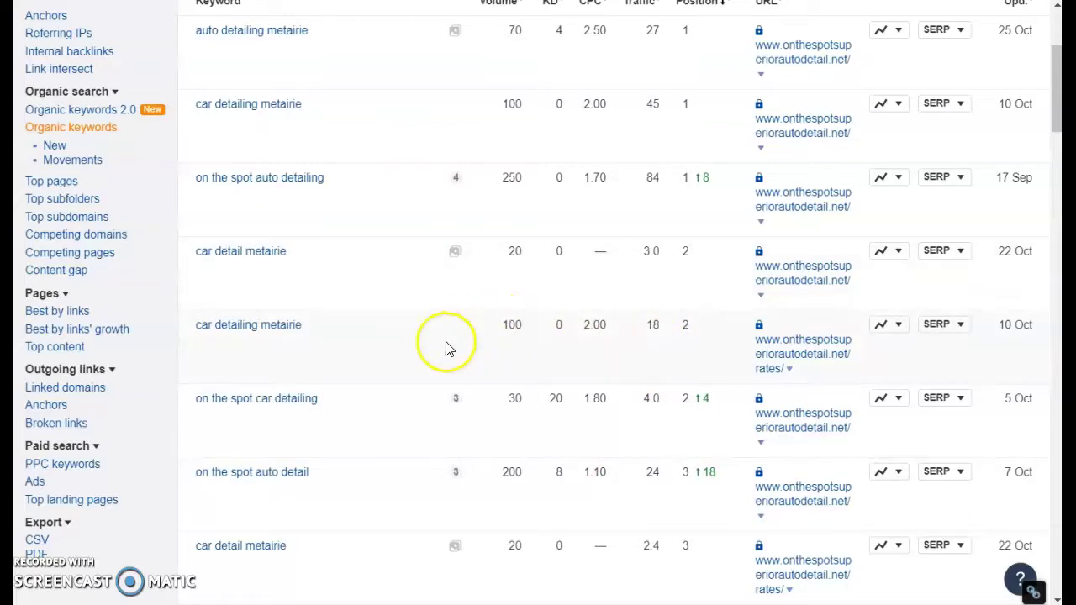
{"action": "scroll", "coordinate": [679, 439], "scroll_direction": "down", "scroll_amount": 1}
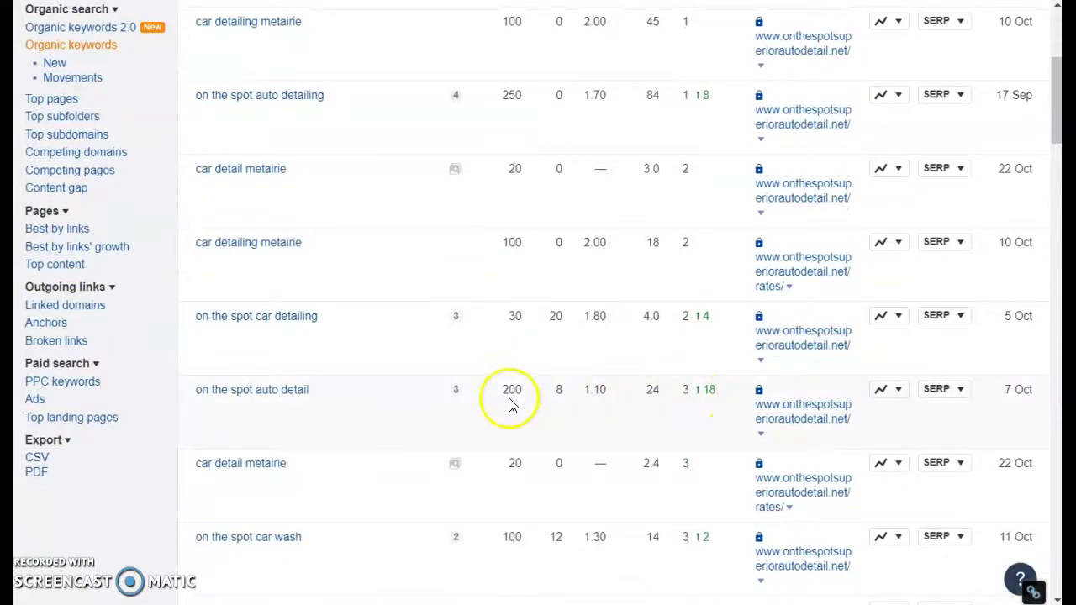
{"action": "scroll", "coordinate": [569, 367], "scroll_direction": "up", "scroll_amount": 4}
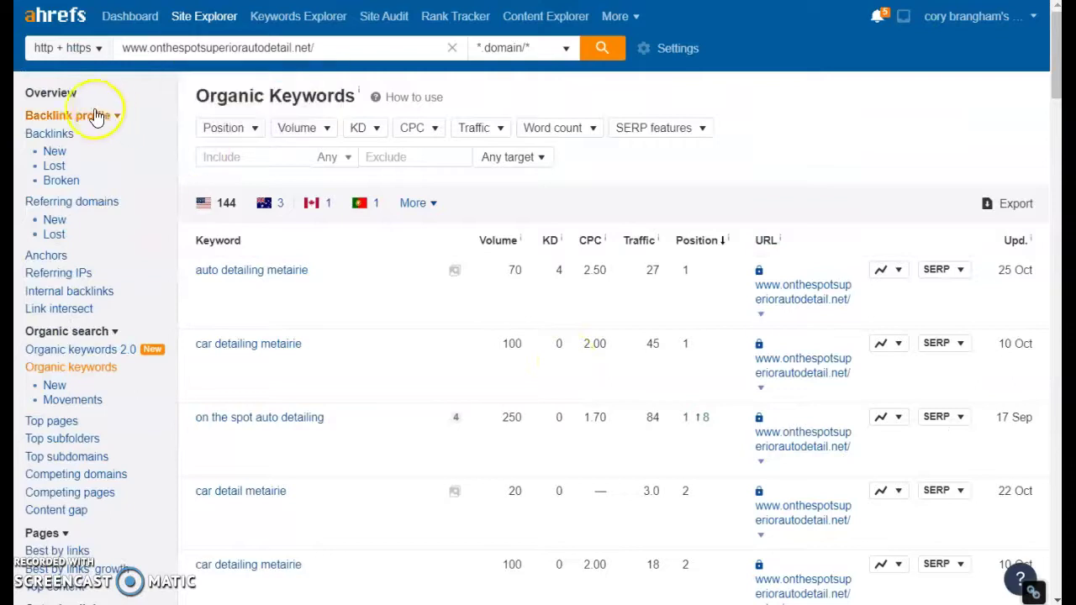
- Return to the competitor's overview, then bring up the saved contact note in JustNotepad
{"action": "left_click", "coordinate": [63, 93]}
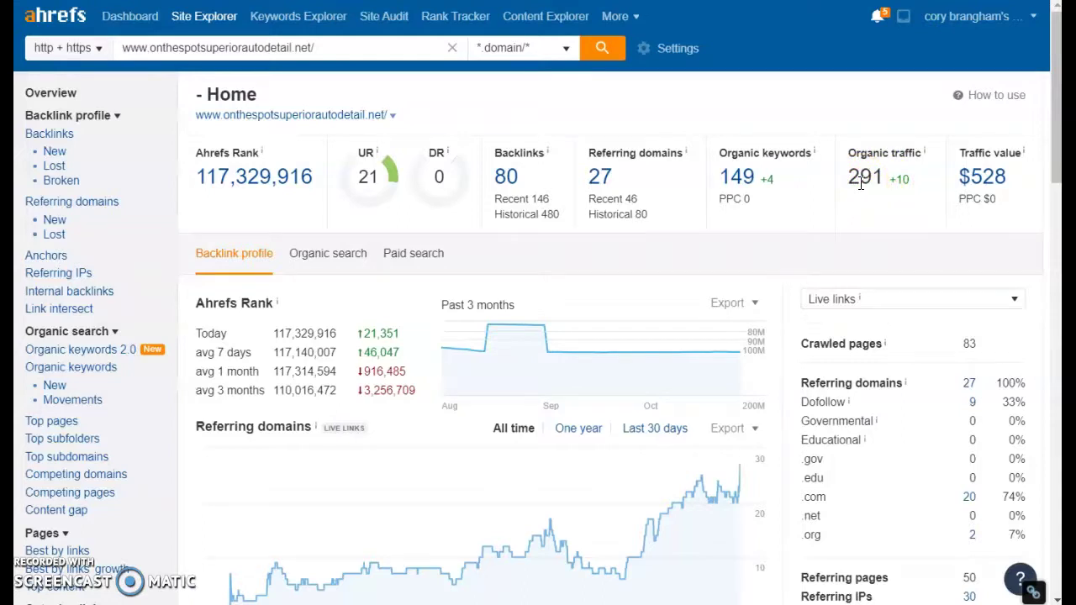
{"action": "left_click", "coordinate": [791, 2]}
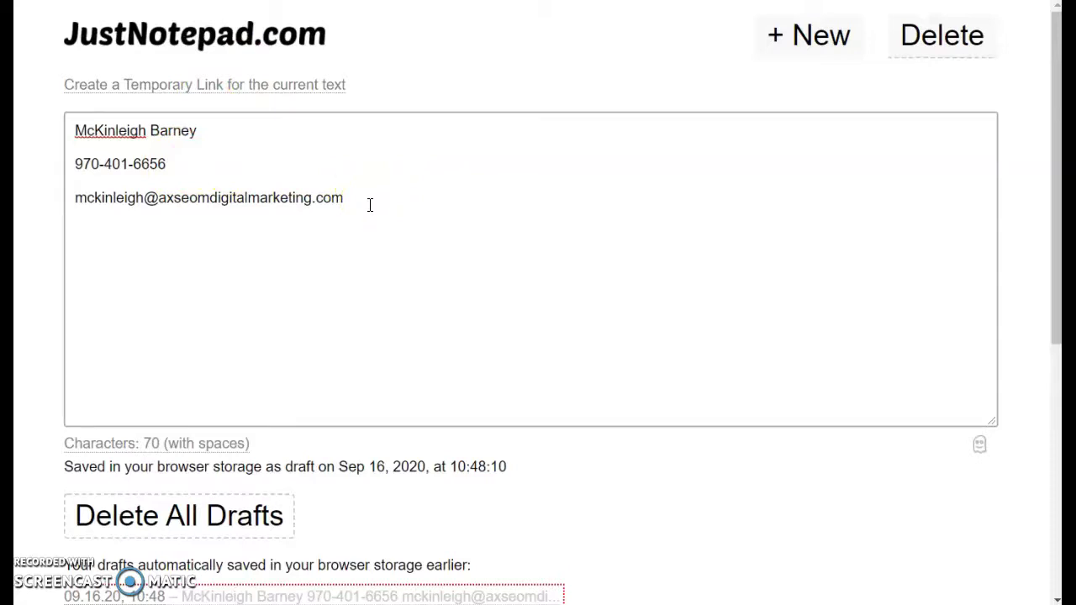
{"action": "left_click", "coordinate": [149, 543]}
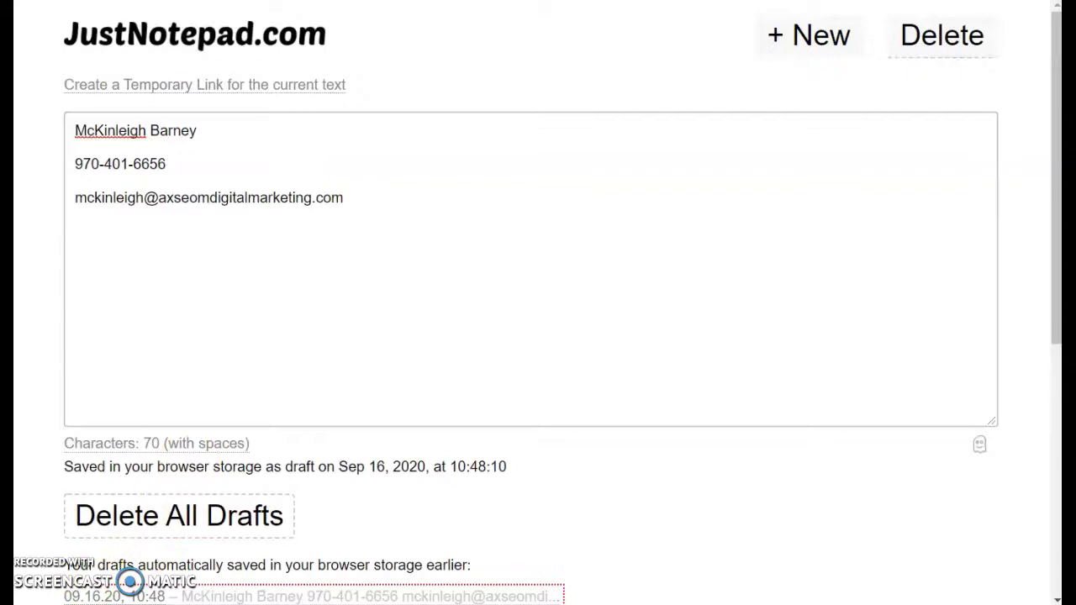